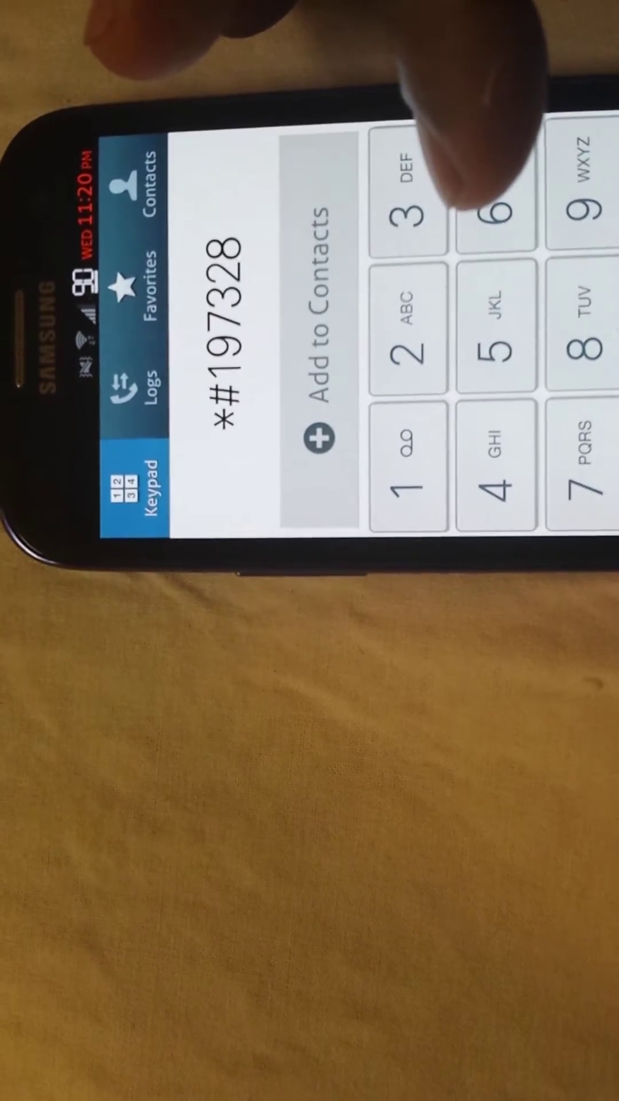
{"action": "type", "text": "6"}
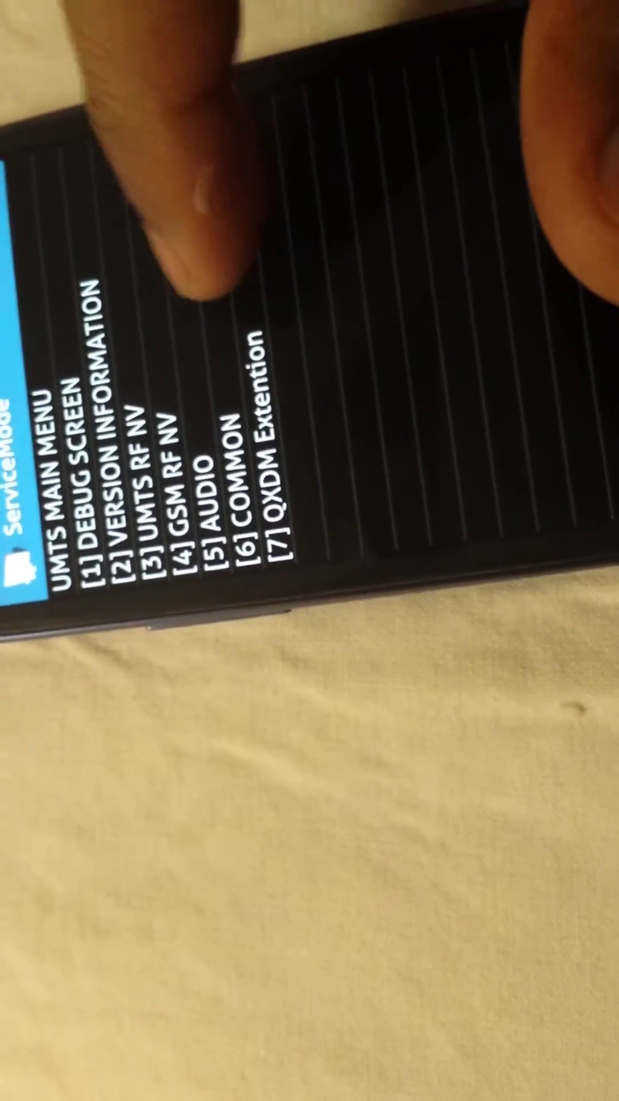
{"action": "type", "text": "6"}
Step: Confirm key input 6 to enter the [6] COMMON submenu
{"action": "key", "text": "Return"}
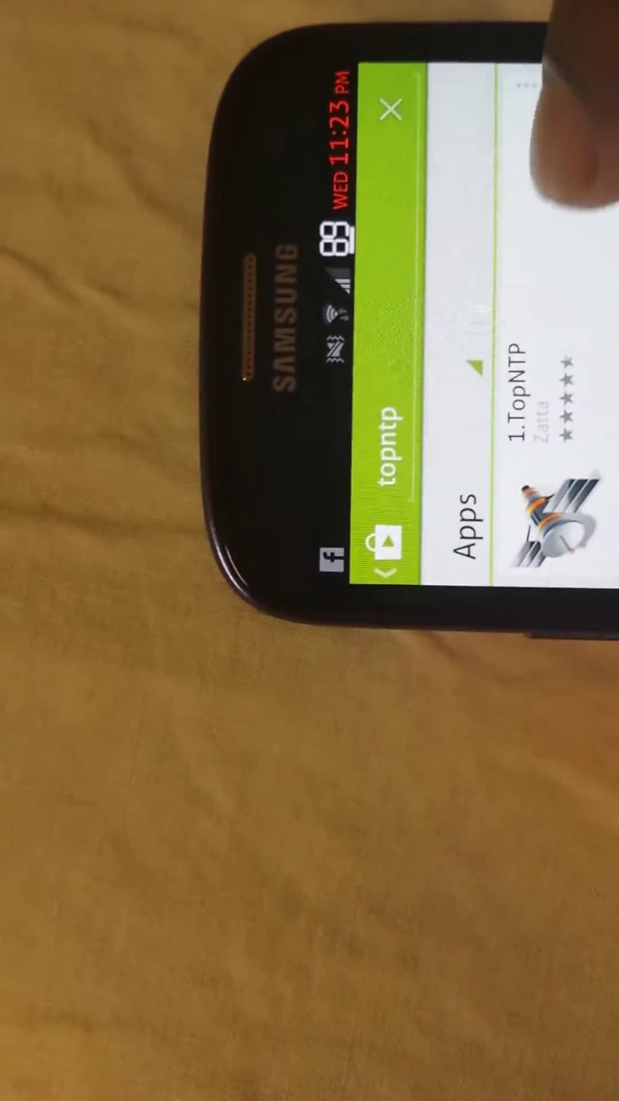
Step: Launch TopNTP from its Play Store listing in the search results
{"action": "left_click", "coordinate": [551, 414]}
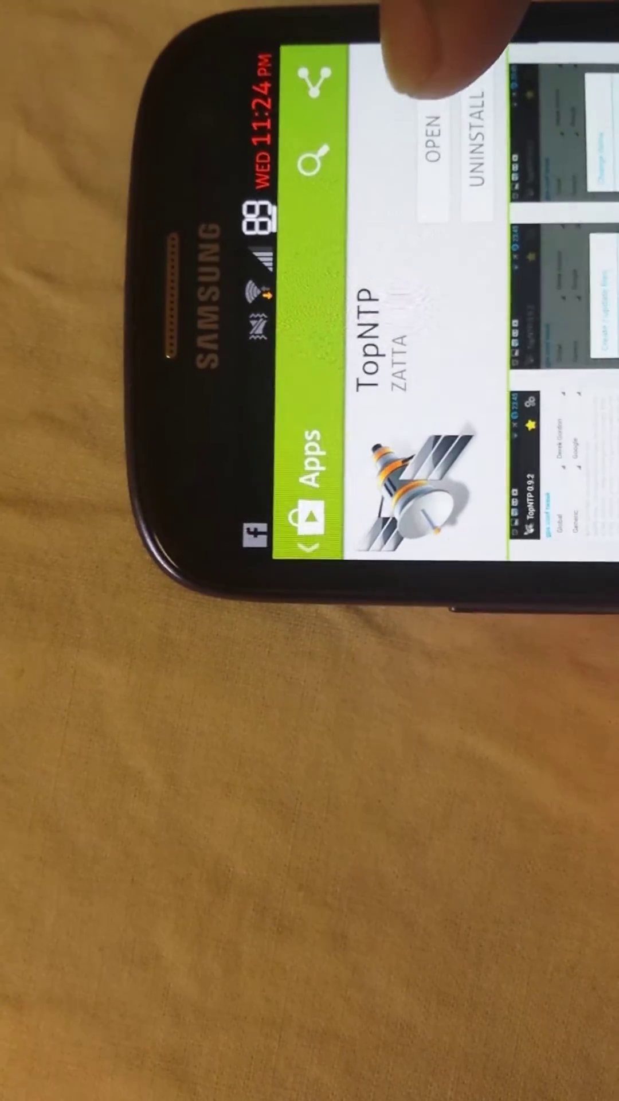
{"action": "left_click", "coordinate": [430, 146]}
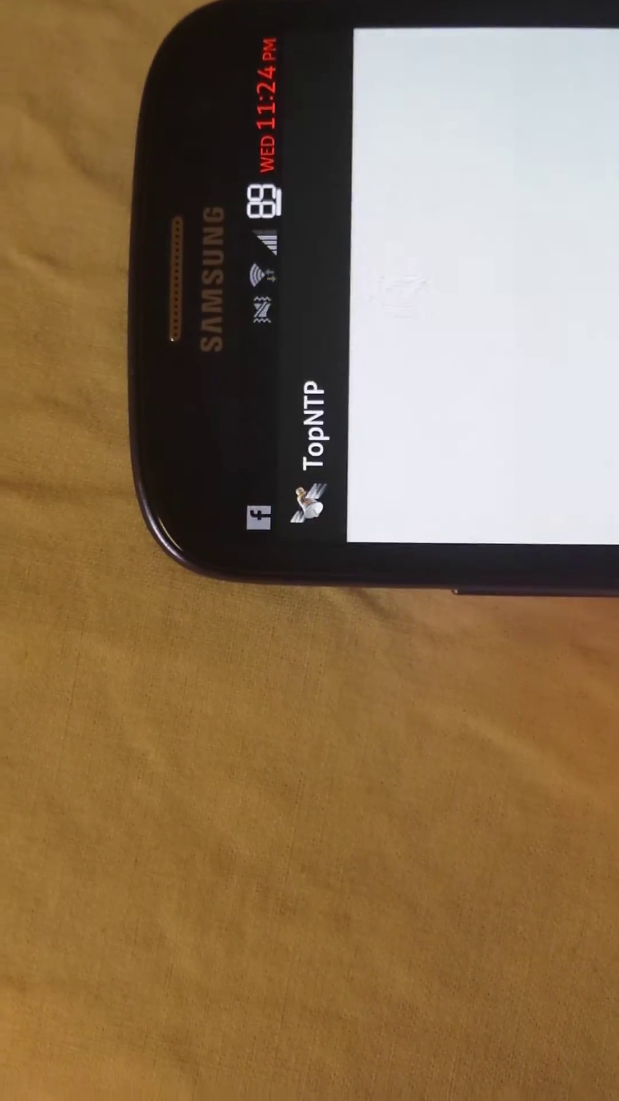